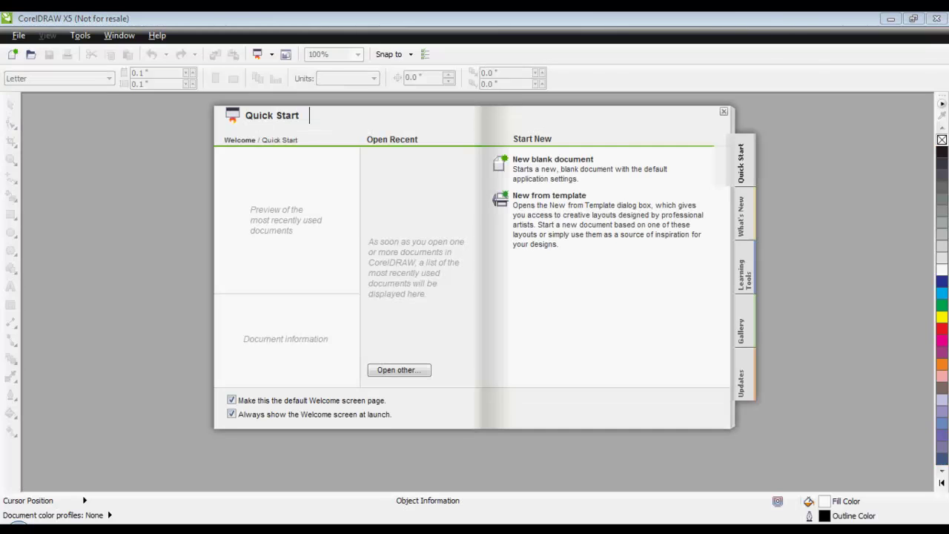
# Start a new blank Letter-size document, Untitled-1, from the Quick Start screen.
pyautogui.click(525, 160)
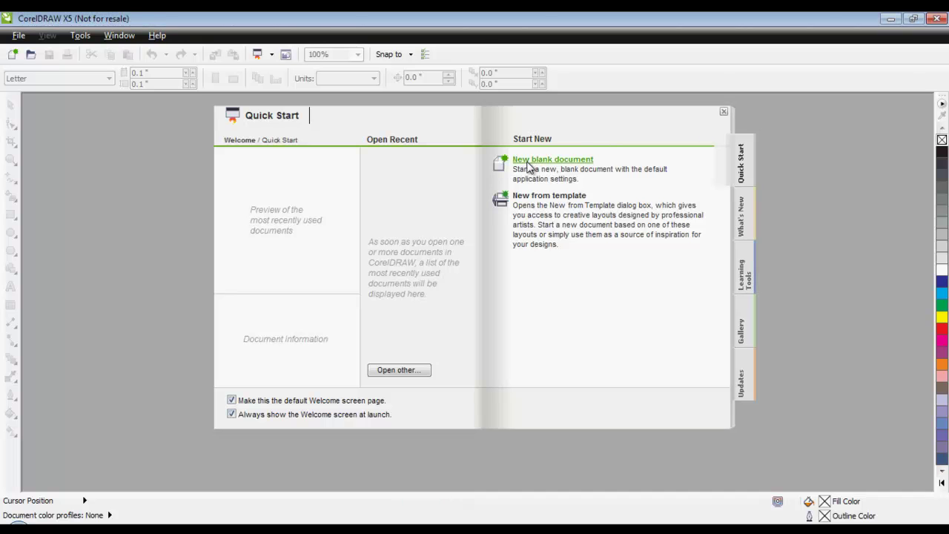
# Open the Import dialog and browse the Desktop folder to Frank.eps.
pyautogui.click(28, 37)
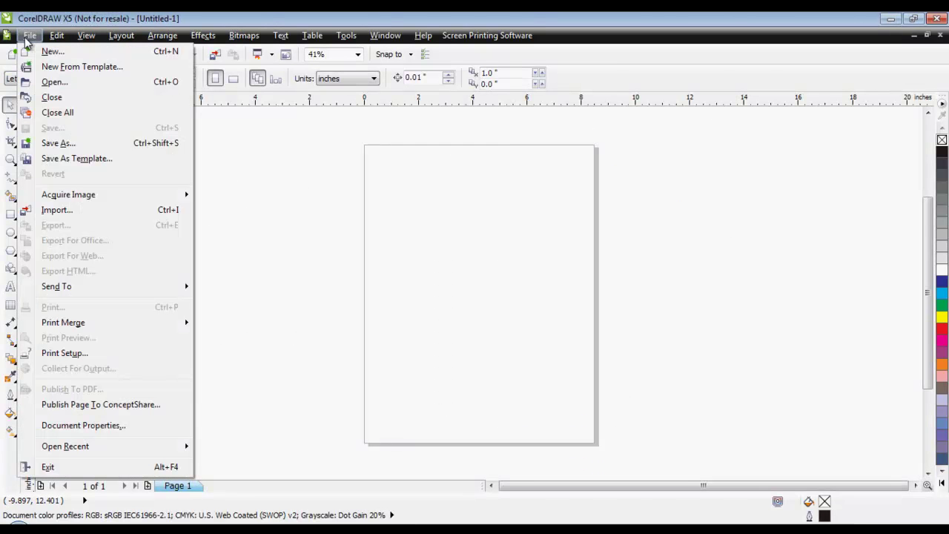
pyautogui.click(46, 212)
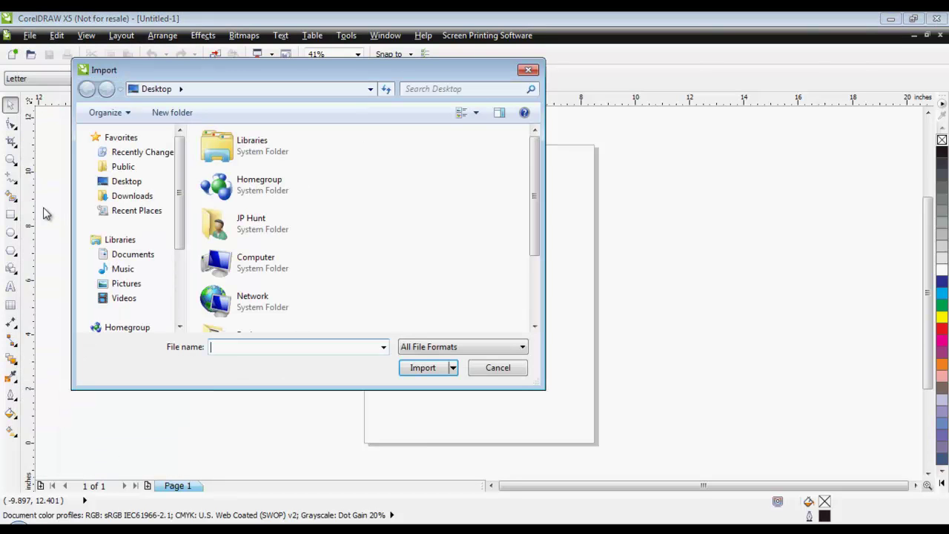
pyautogui.click(126, 185)
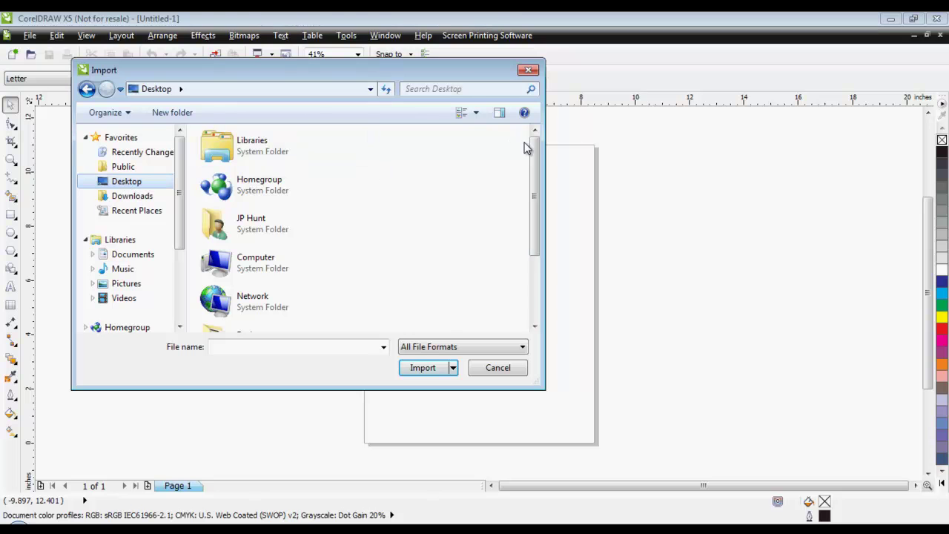
pyautogui.moveTo(534, 152); pyautogui.dragTo(526, 253)
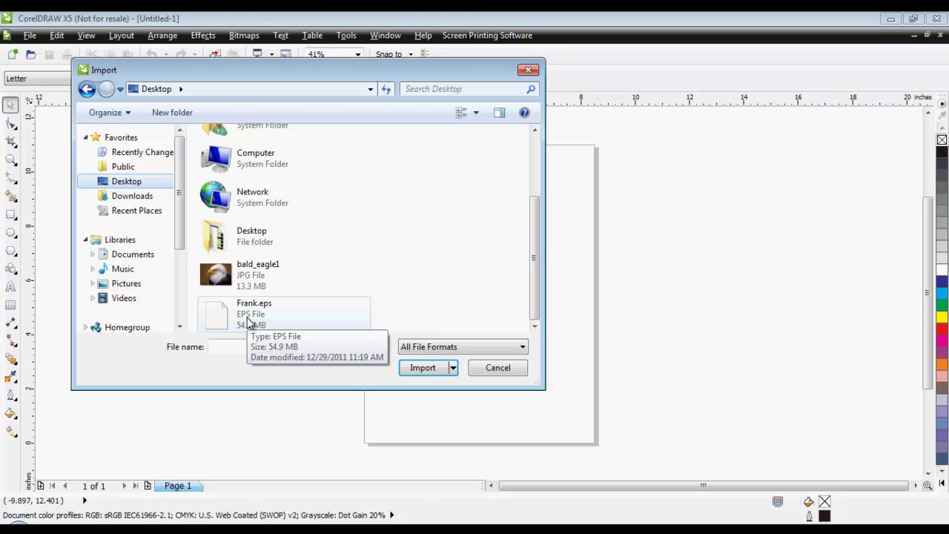
# Import Frank.eps as encapsulated PostScript at 7.528 × 9.444 in.
pyautogui.doubleClick(250, 323)
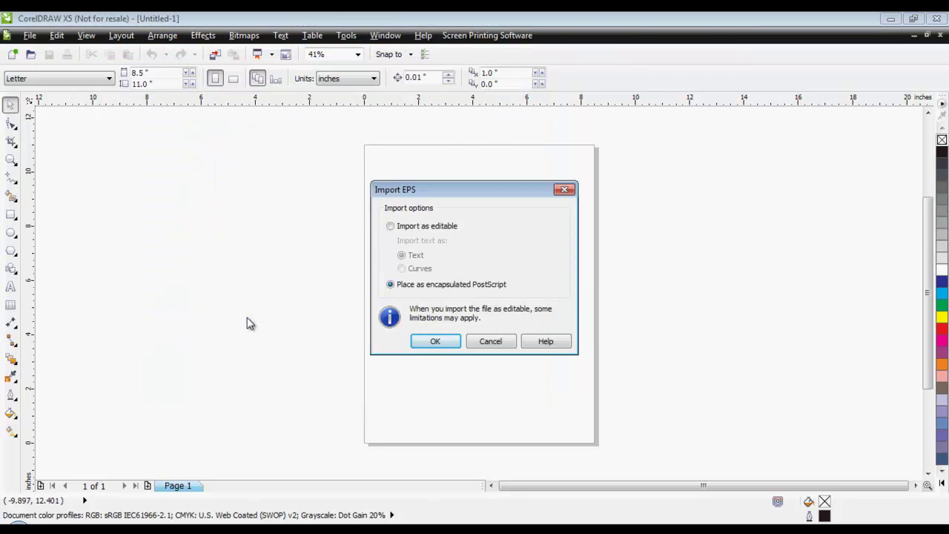
pyautogui.click(391, 226)
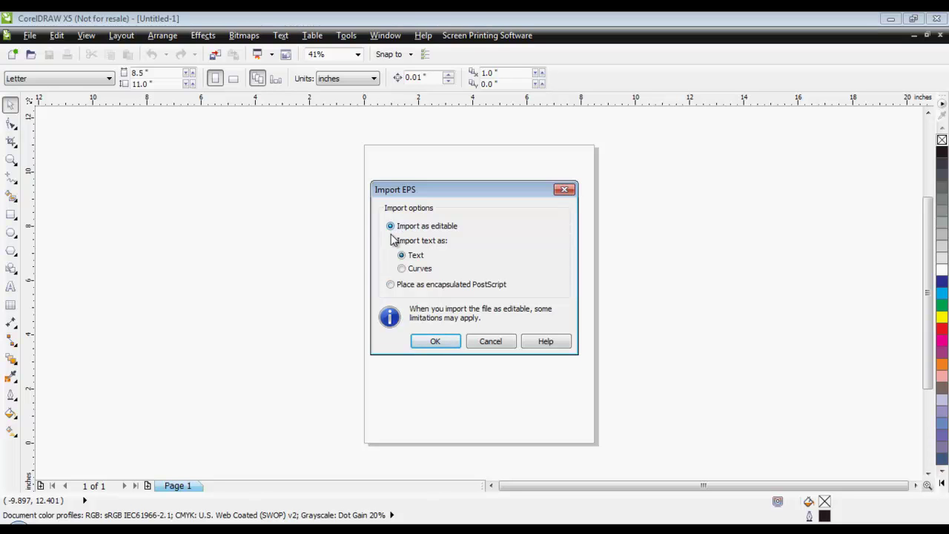
pyautogui.click(391, 285)
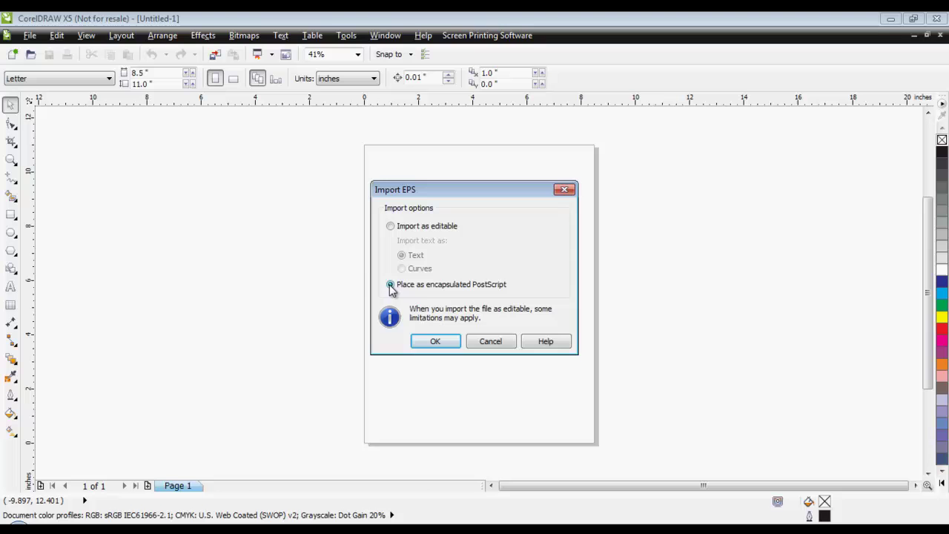
pyautogui.click(426, 343)
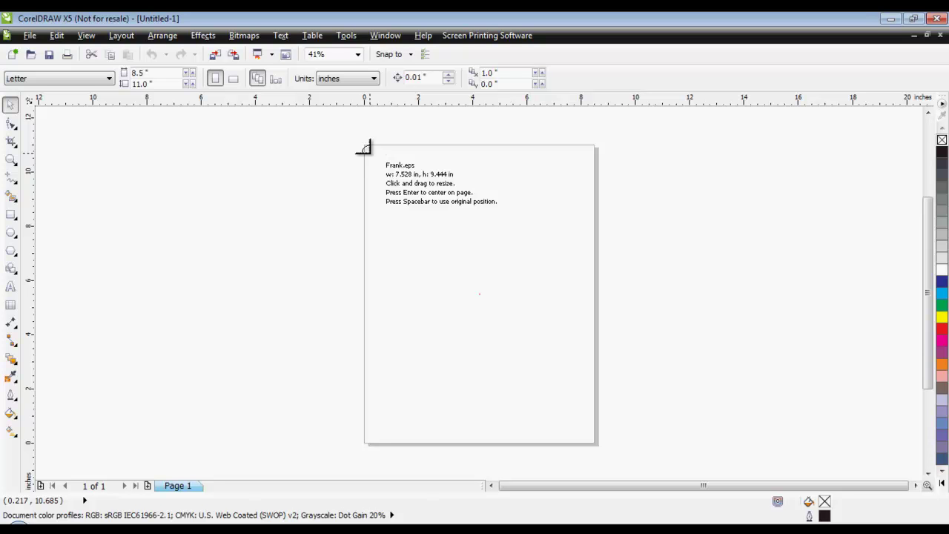
# Place the Frank image at 6.449 × 8.091 in, then move it off the page to the left.
pyautogui.moveTo(365, 149); pyautogui.dragTo(589, 370)
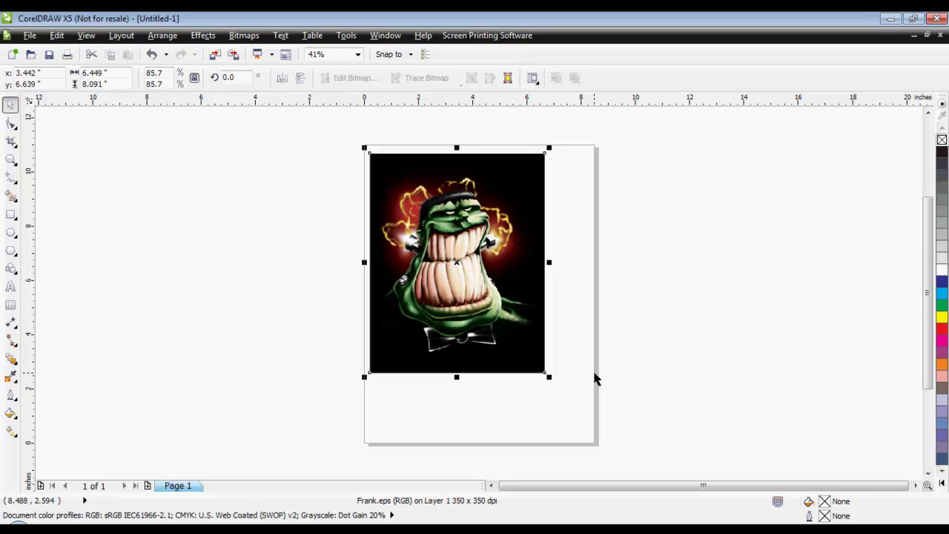
pyautogui.moveTo(496, 289); pyautogui.dragTo(518, 307)
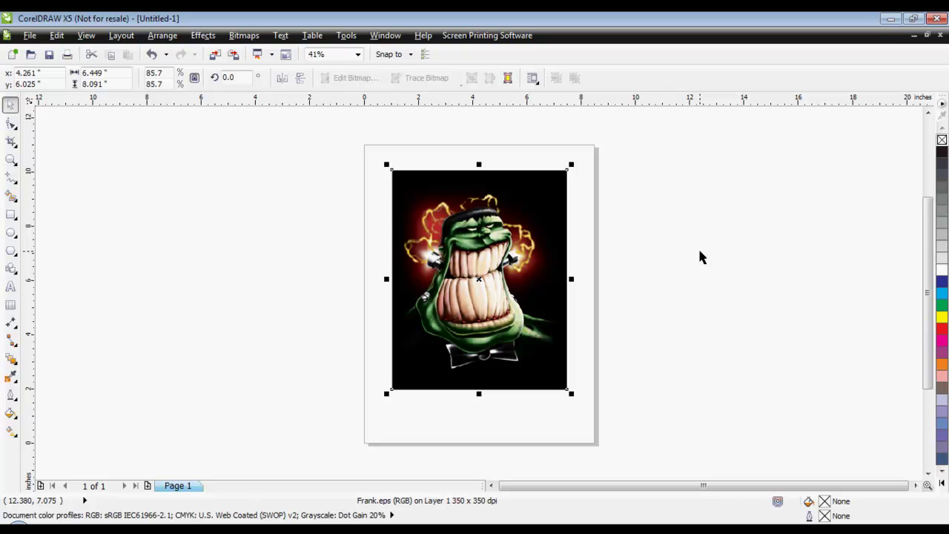
pyautogui.moveTo(507, 233); pyautogui.dragTo(290, 211)
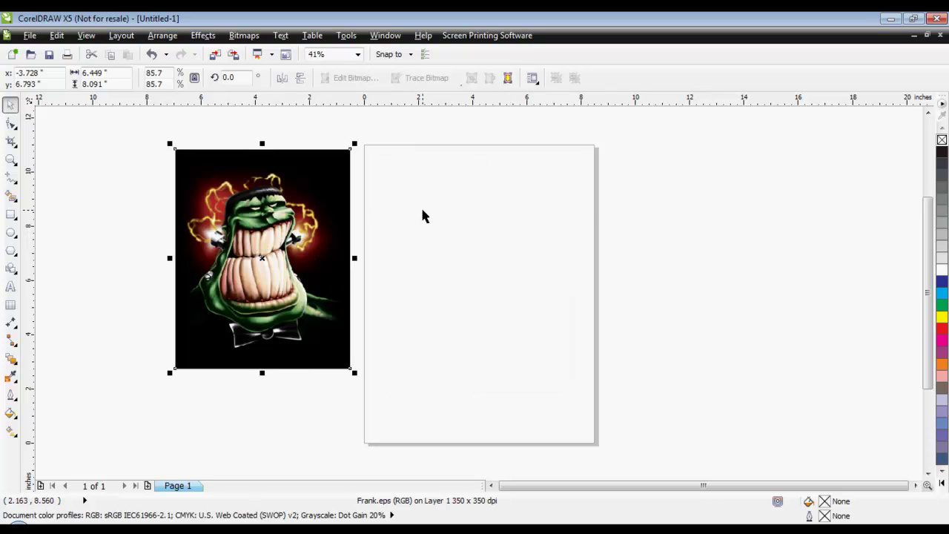
pyautogui.click(625, 197)
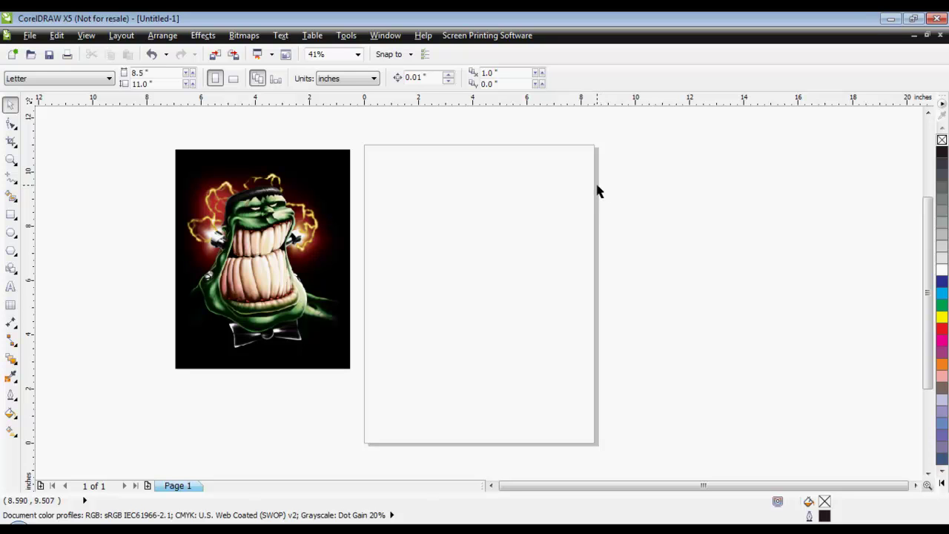
# Change the page width to 11 in, making the page 11 × 11 in.
pyautogui.doubleClick(597, 191)
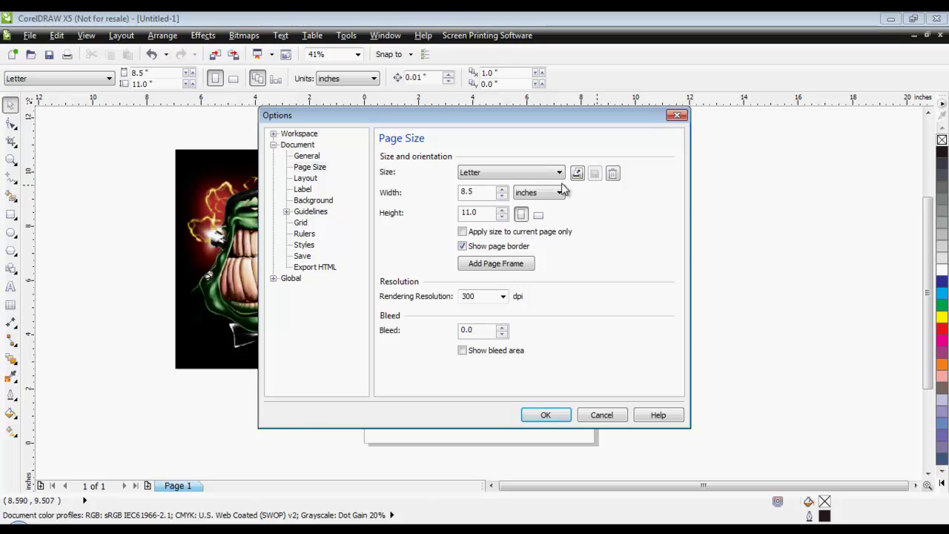
pyautogui.moveTo(485, 192); pyautogui.dragTo(421, 192)
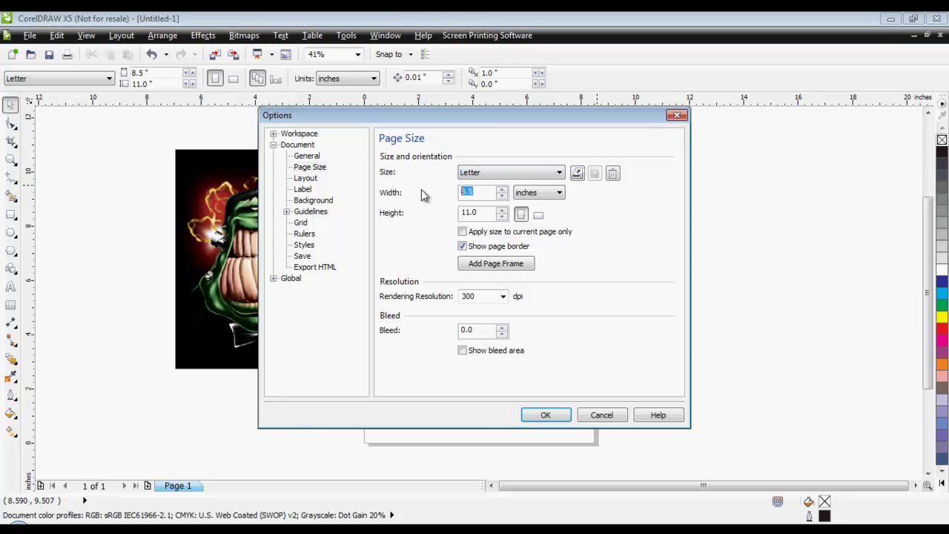
pyautogui.write('11')
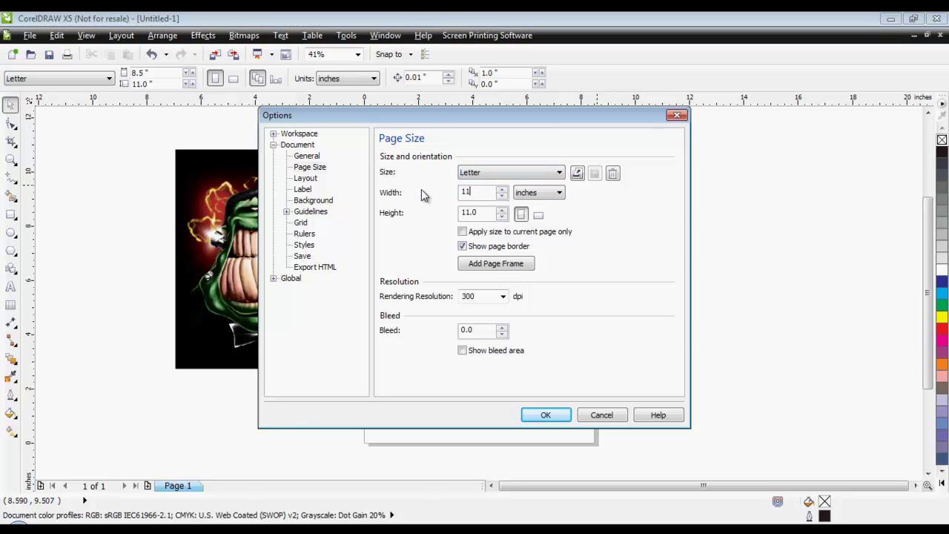
pyautogui.click(545, 415)
# Move the Frank image onto the centre of the 11 × 11 in page.
pyautogui.moveTo(337, 254); pyautogui.dragTo(287, 249)
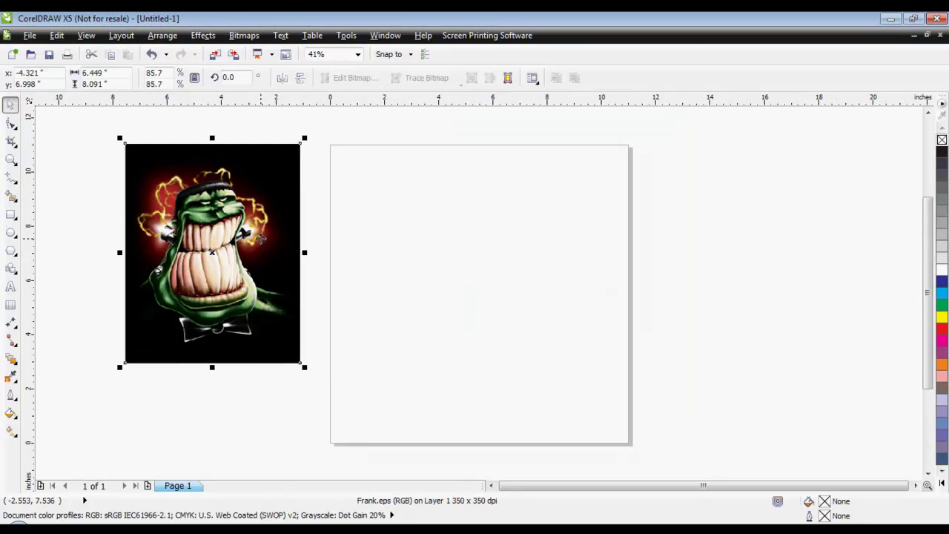
pyautogui.moveTo(214, 214); pyautogui.dragTo(476, 240)
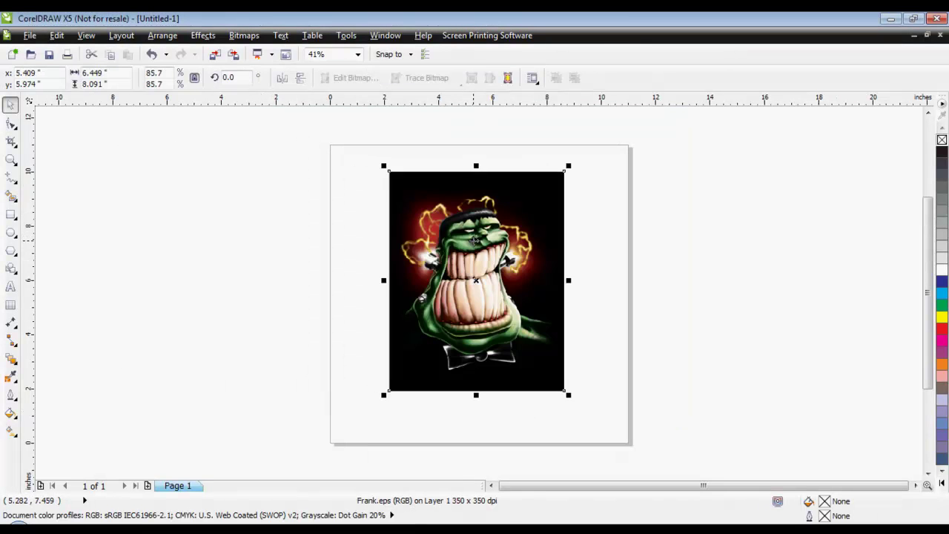
pyautogui.click(778, 215)
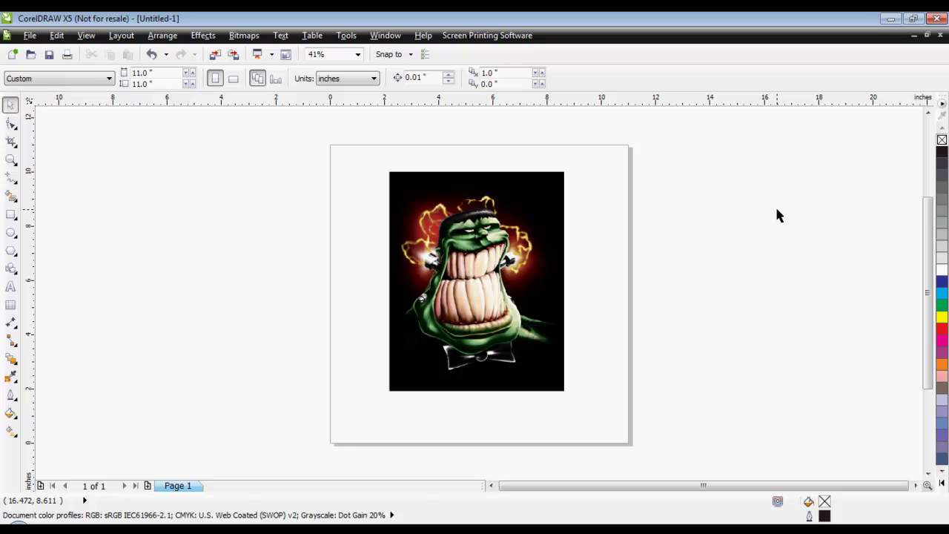
# Load the EPS spot inks like #3 Gold by accepting Print's missing-ink warnings, then cancel.
pyautogui.click(507, 256)
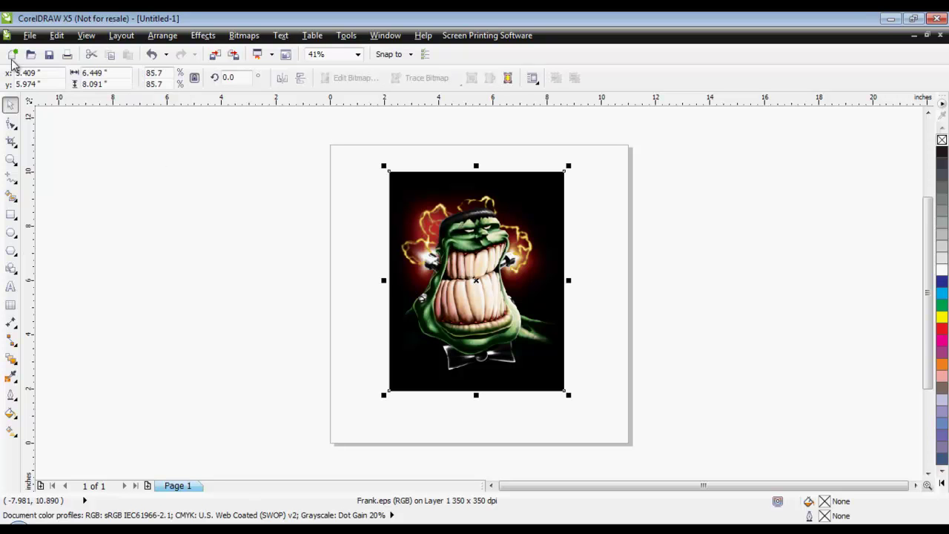
pyautogui.click(29, 36)
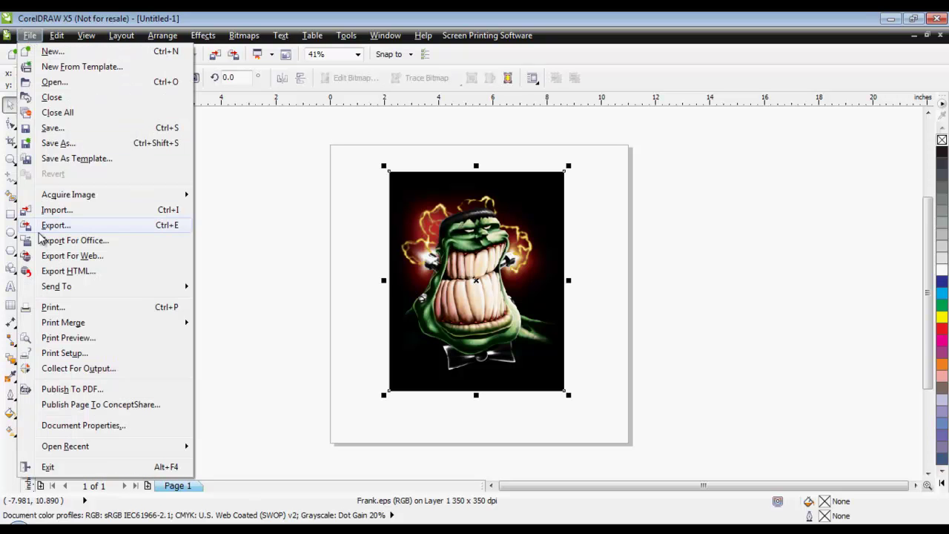
pyautogui.click(59, 307)
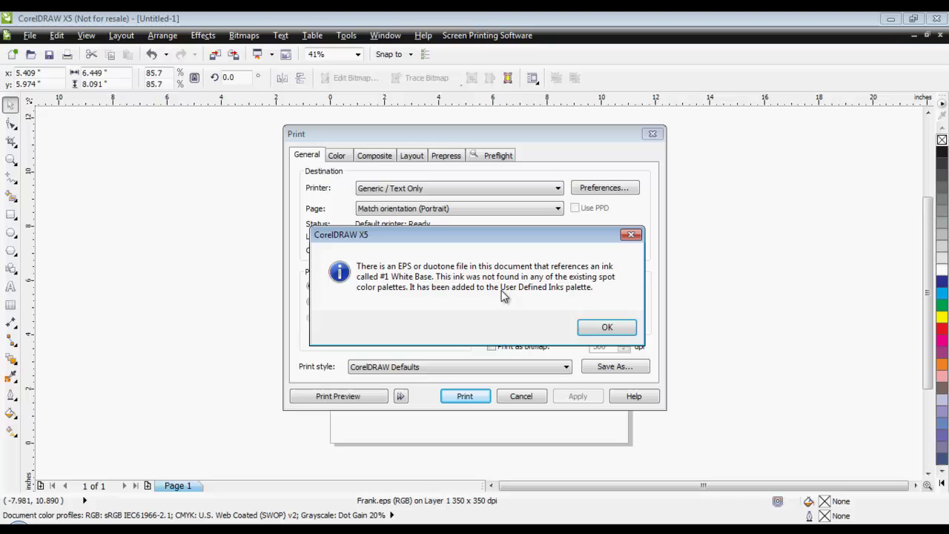
pyautogui.click(632, 330)
pyautogui.click(632, 332)
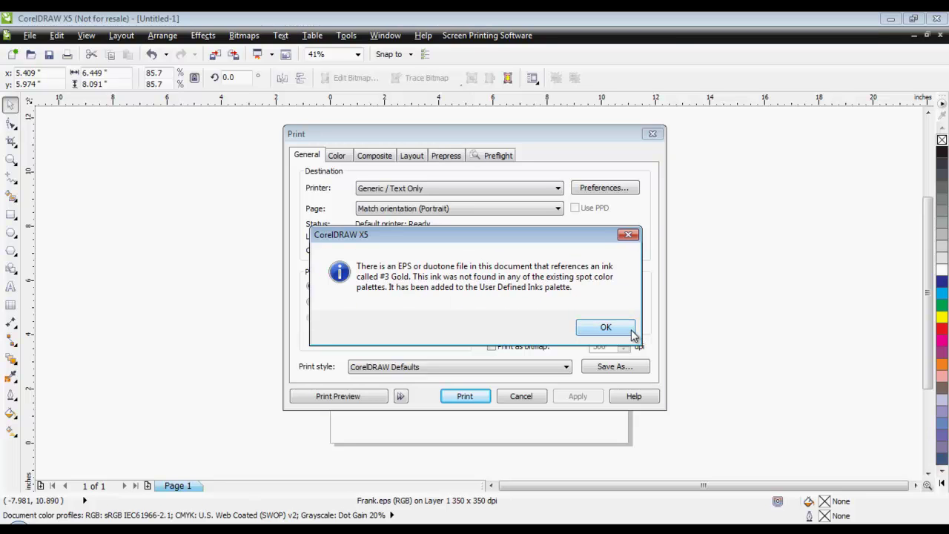
pyautogui.click(631, 331)
pyautogui.click(631, 330)
pyautogui.click(631, 331)
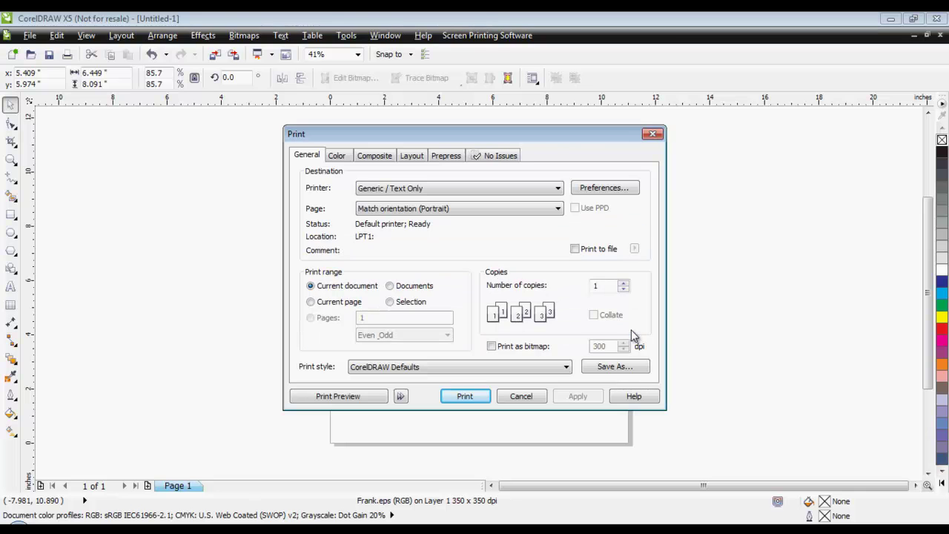
pyautogui.click(542, 401)
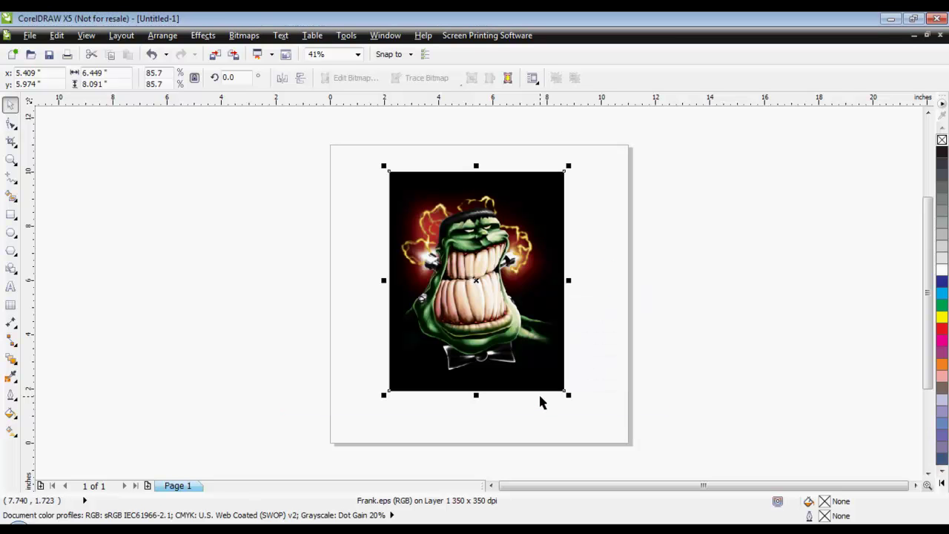
# Show the Document Palette with the EPS spot inks beside the main palette.
pyautogui.click(392, 41)
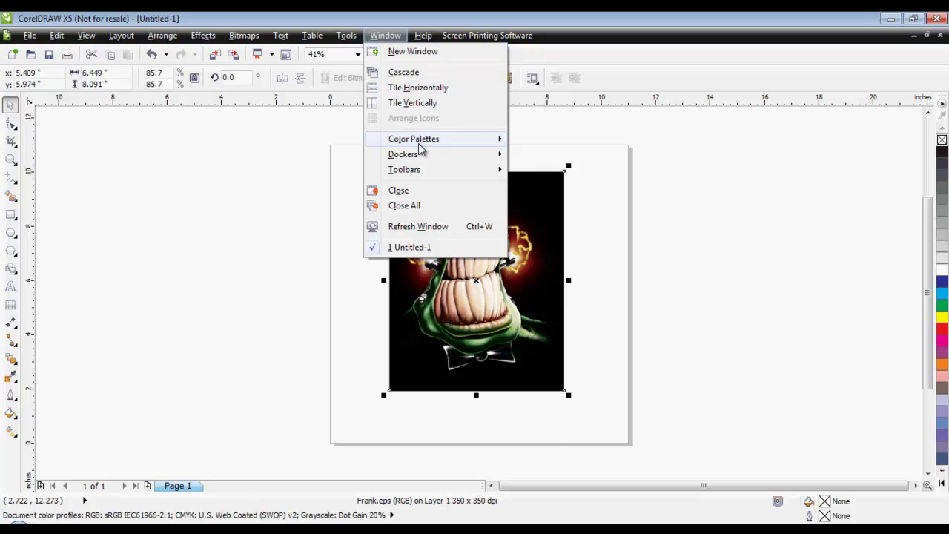
pyautogui.moveTo(424, 146)
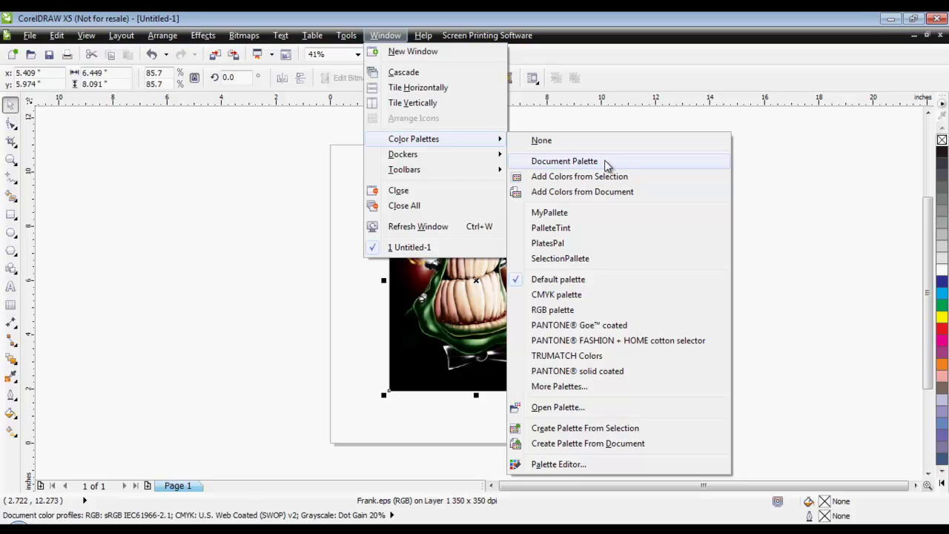
pyautogui.click(607, 165)
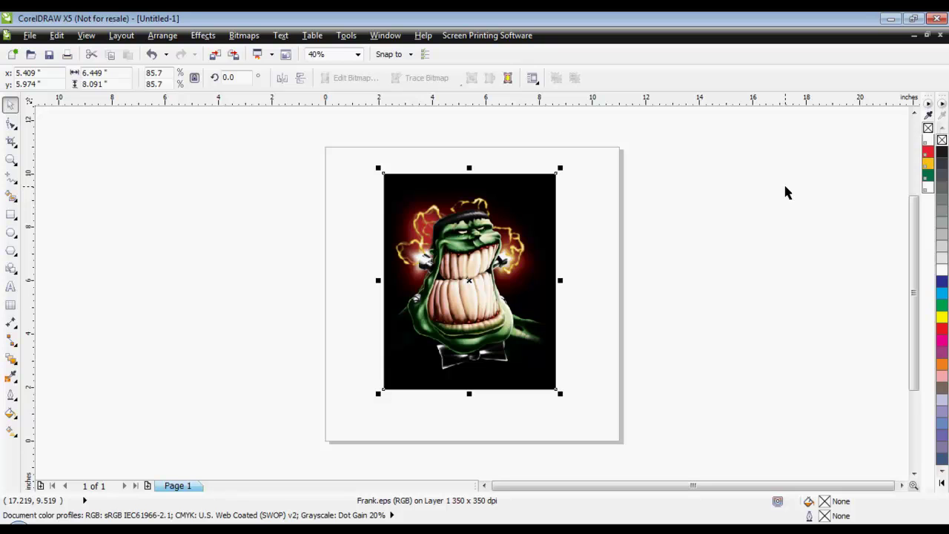
pyautogui.click(385, 35)
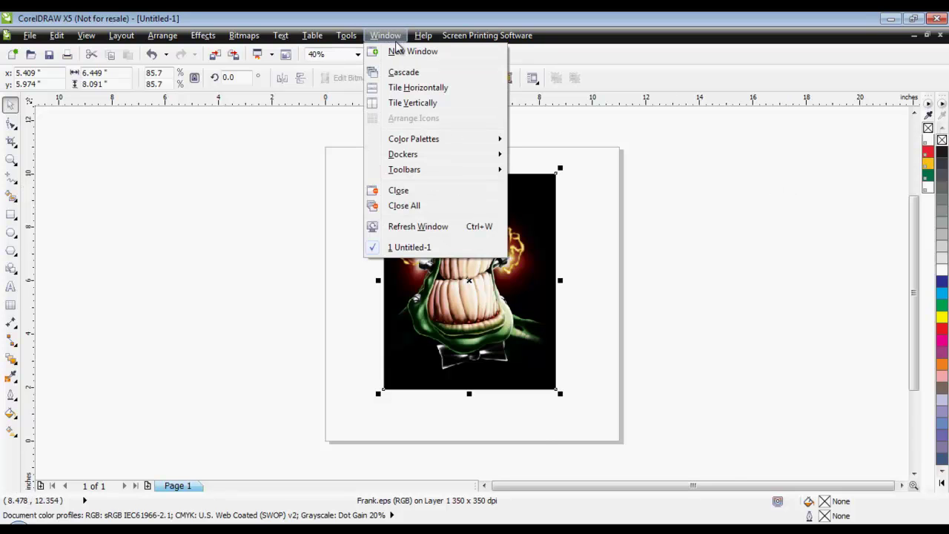
pyautogui.moveTo(421, 140)
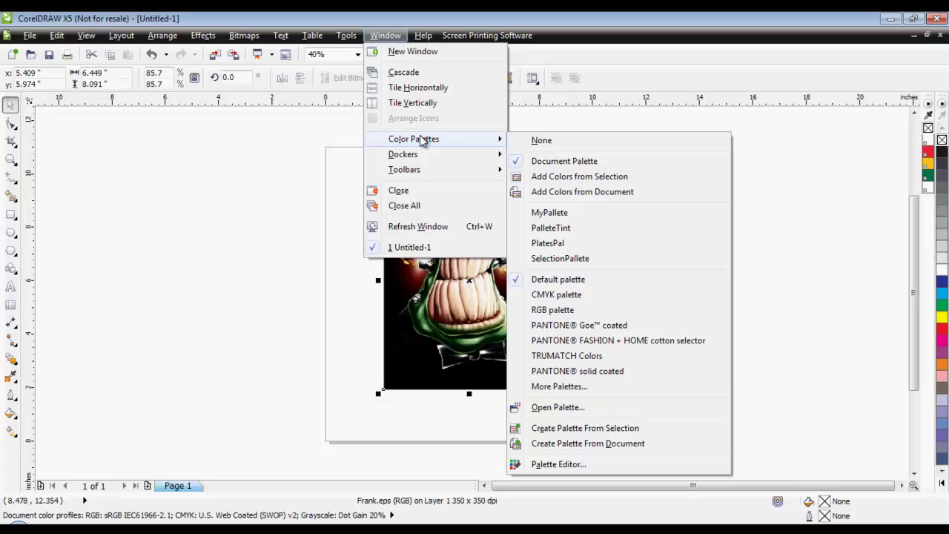
pyautogui.click(518, 162)
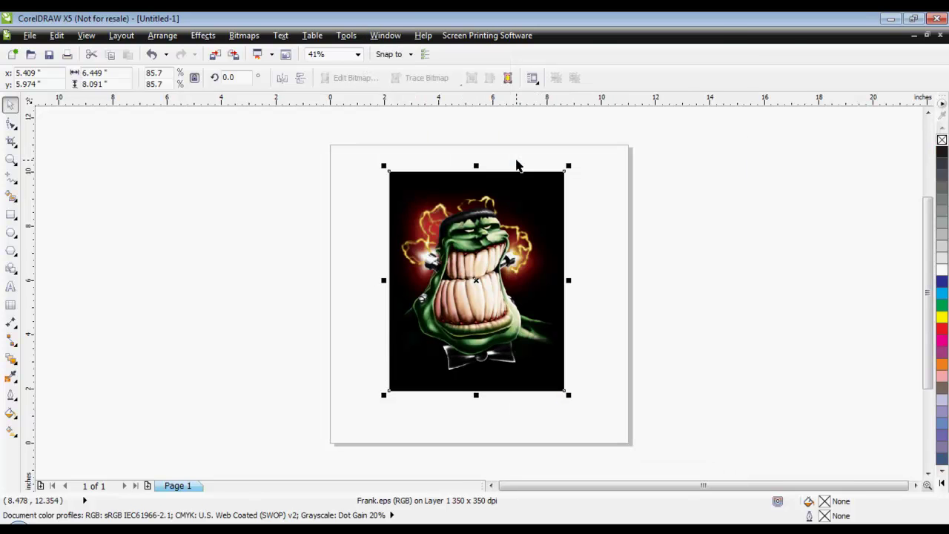
pyautogui.click(385, 36)
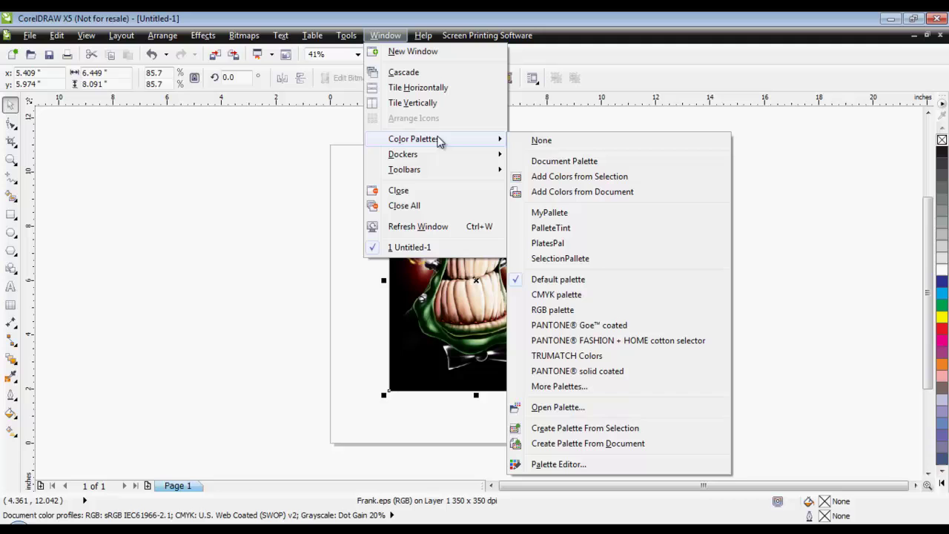
pyautogui.click(539, 163)
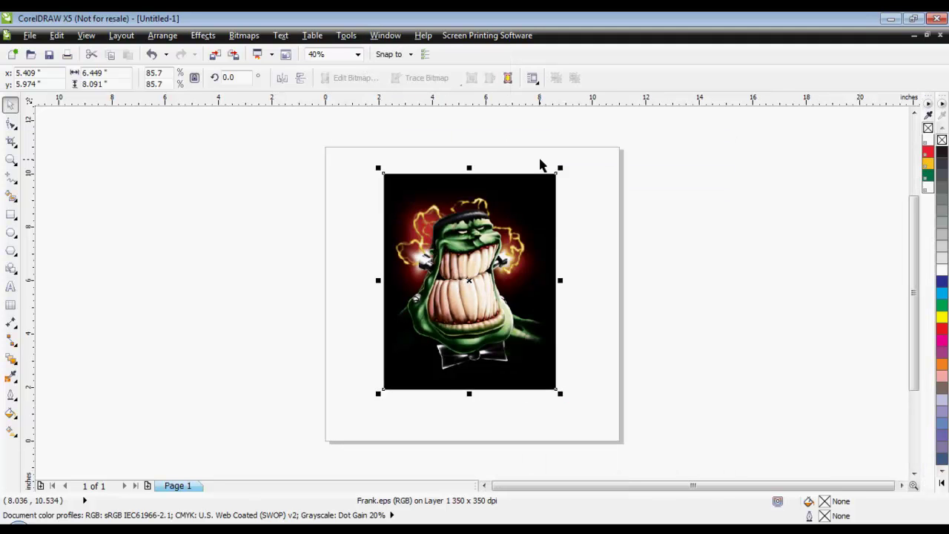
pyautogui.click(423, 35)
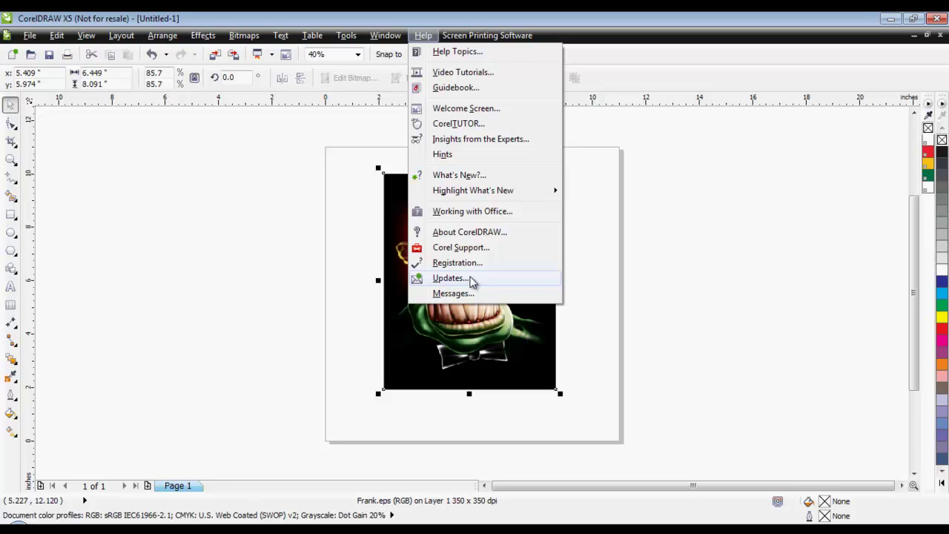
pyautogui.click(742, 233)
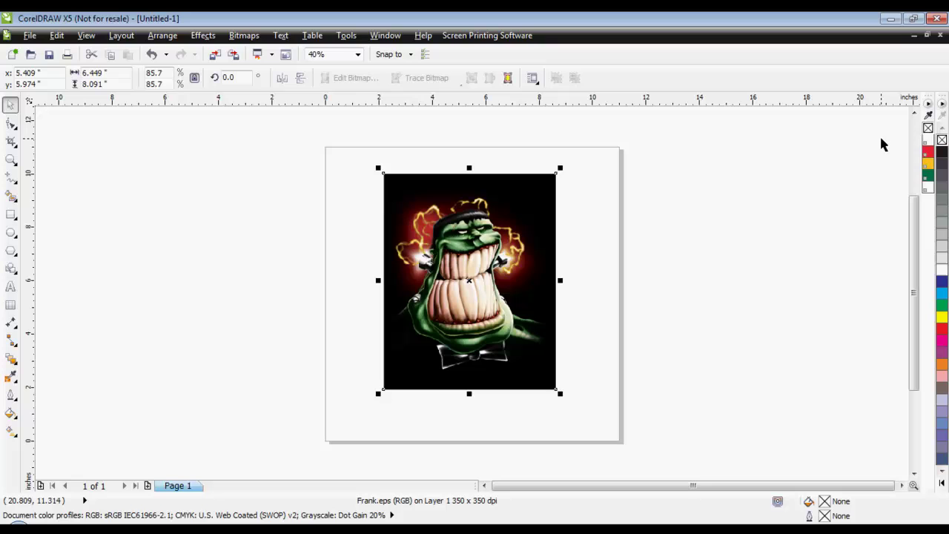
# Add a FRANKIE text label on the lower part of the Frank image.
pyautogui.click(52, 270)
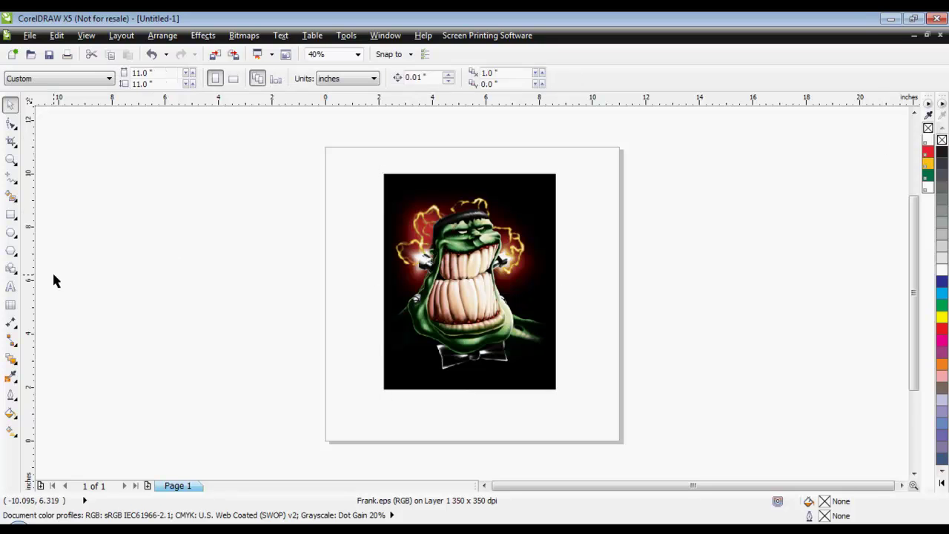
pyautogui.click(13, 290)
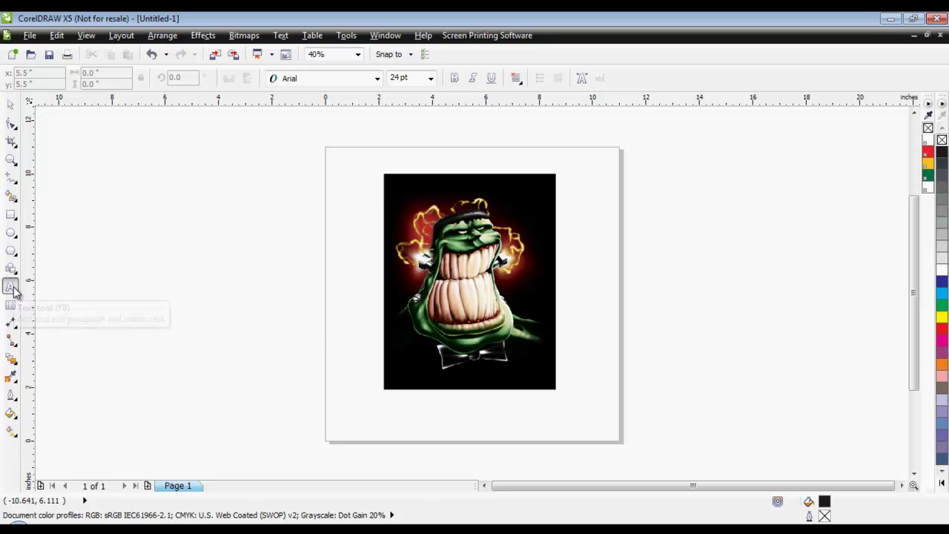
pyautogui.click(412, 351)
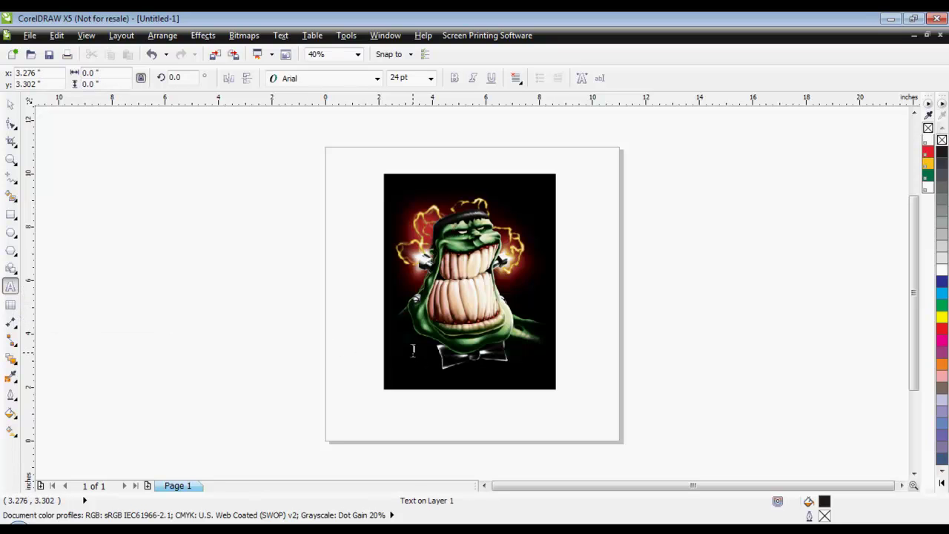
pyautogui.write('FRANK')
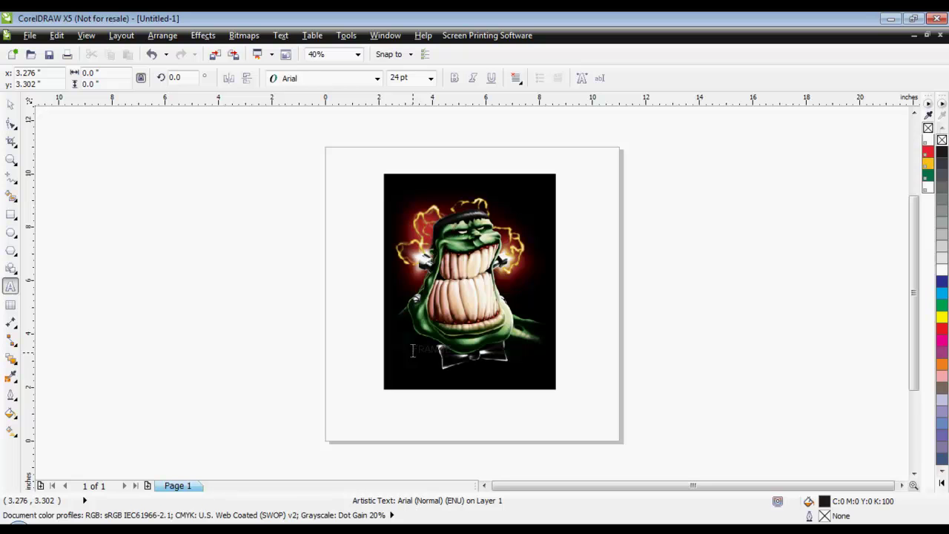
pyautogui.press('Escape')
# Set FRANKIE to 72 pt Arial Black and move it to the bottom of the image.
pyautogui.click(11, 104)
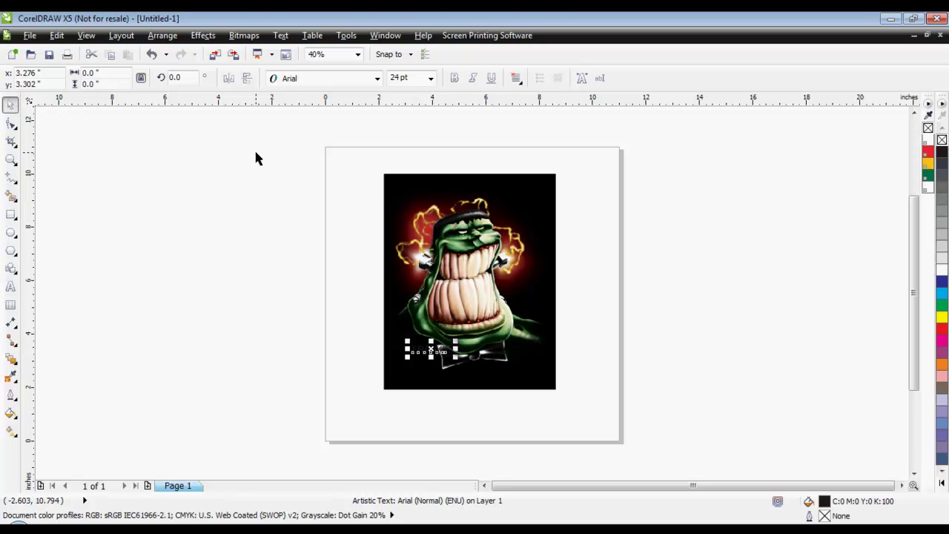
pyautogui.click(378, 80)
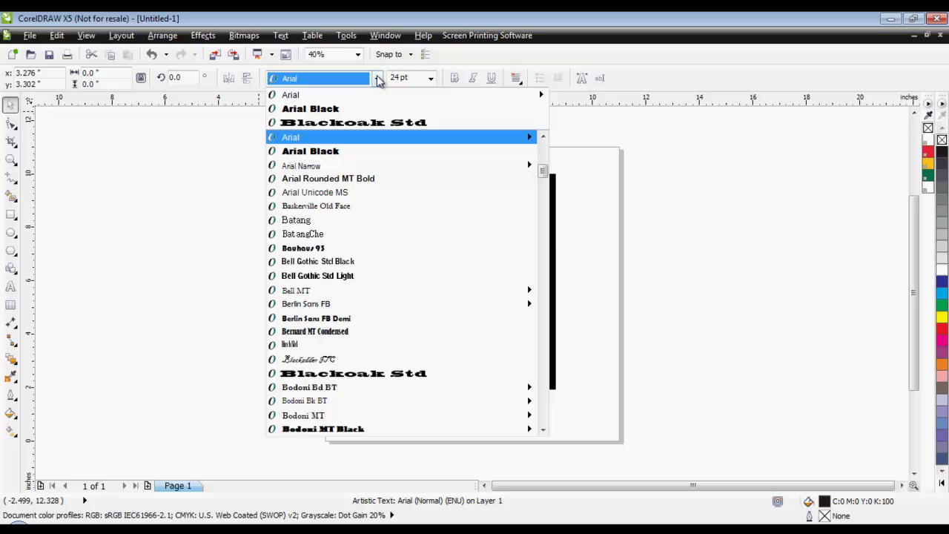
pyautogui.click(335, 151)
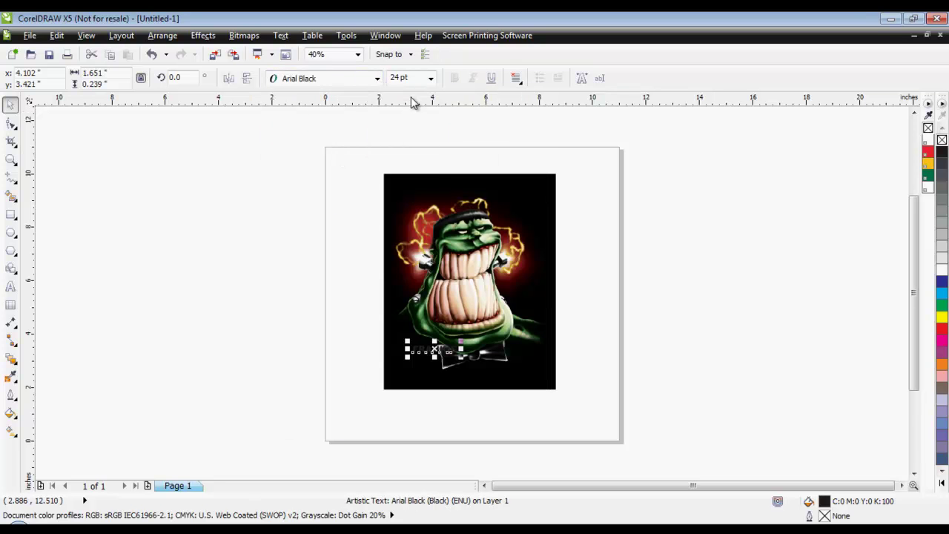
pyautogui.click(430, 78)
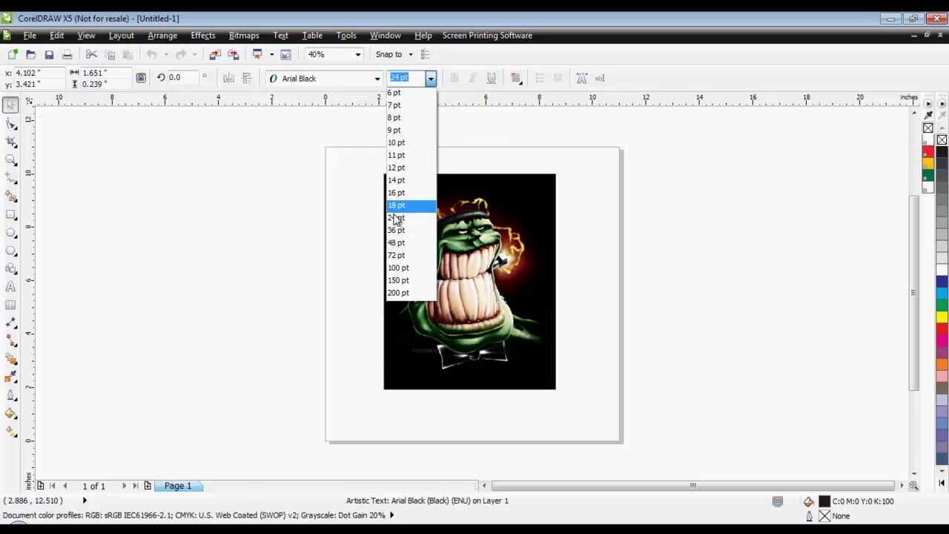
pyautogui.click(397, 255)
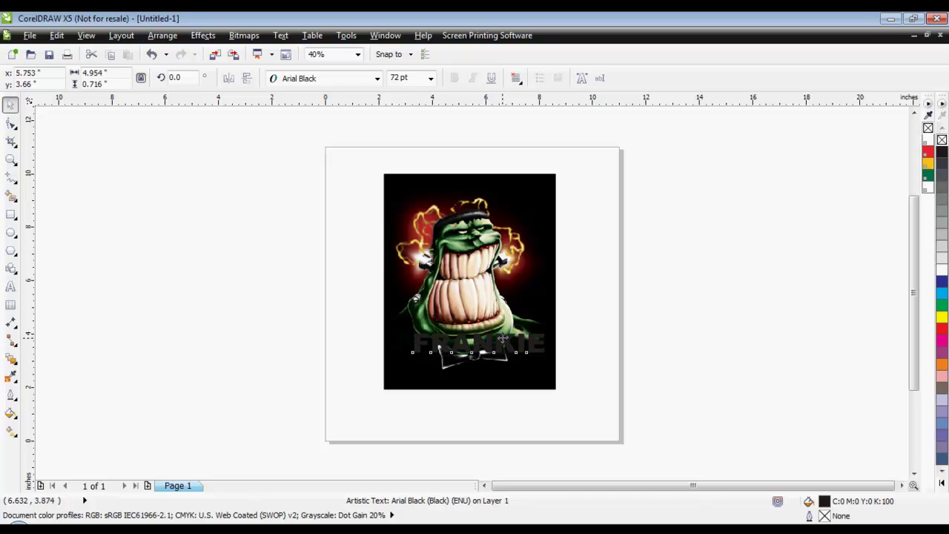
pyautogui.moveTo(501, 337); pyautogui.dragTo(496, 356)
# Fill FRANKIE with the #3 Gold spot colour from the document palette.
pyautogui.click(929, 142)
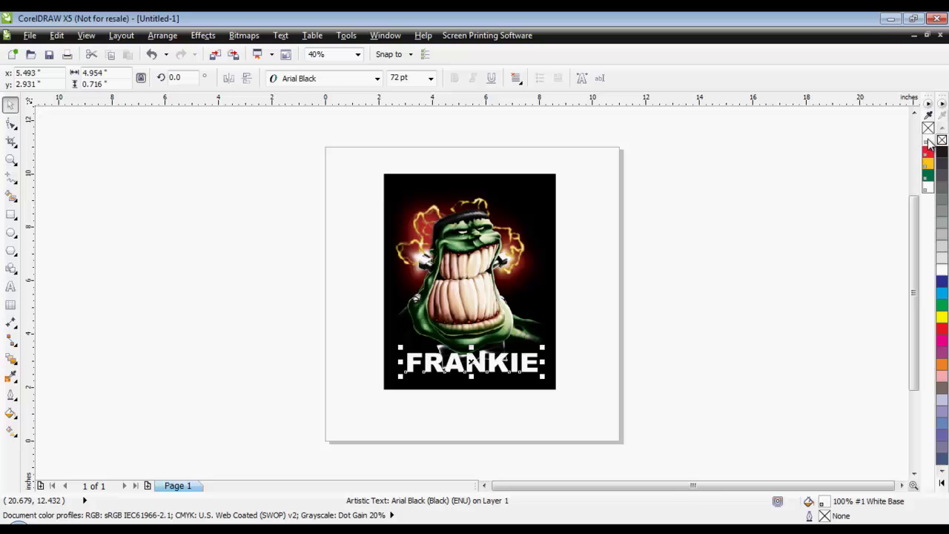
pyautogui.click(927, 163)
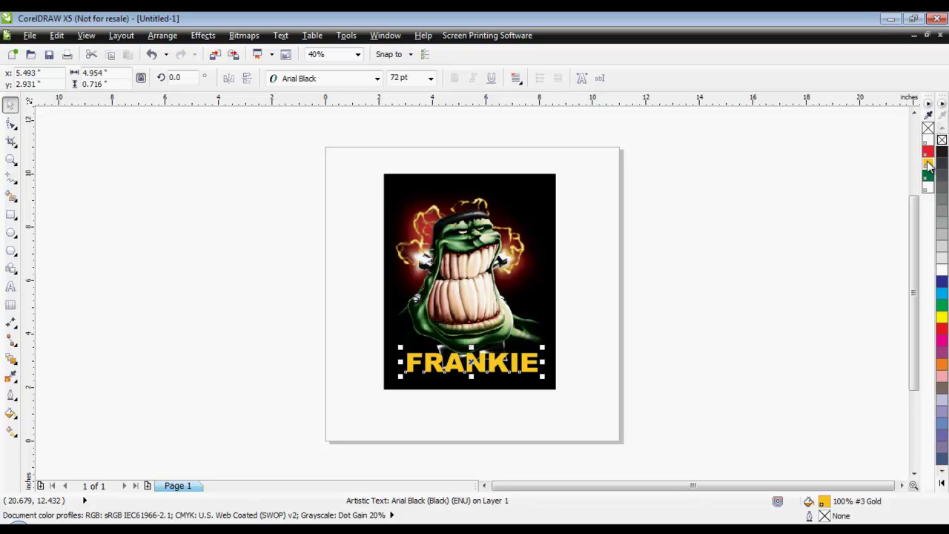
pyautogui.click(741, 218)
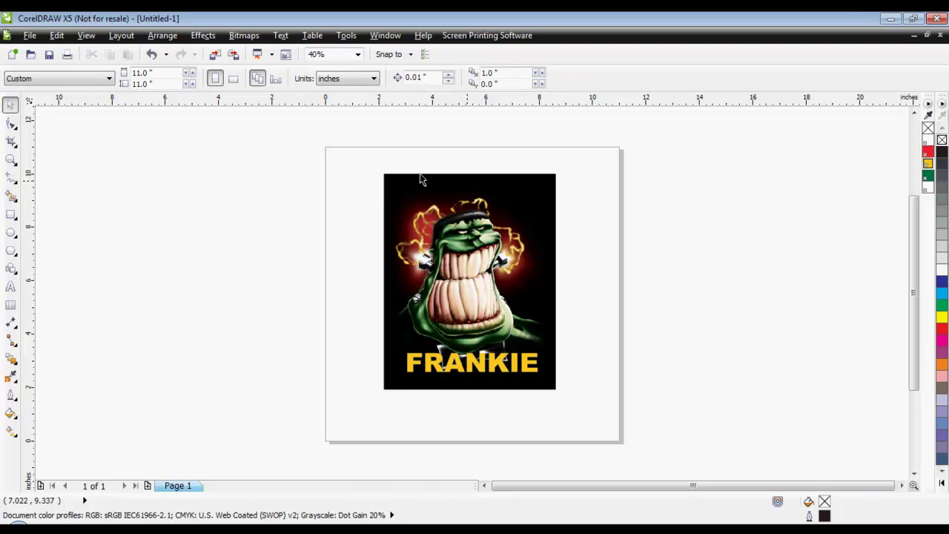
# Set the Print dialog's Color options to print CMYK separations instead of a composite.
pyautogui.click(30, 35)
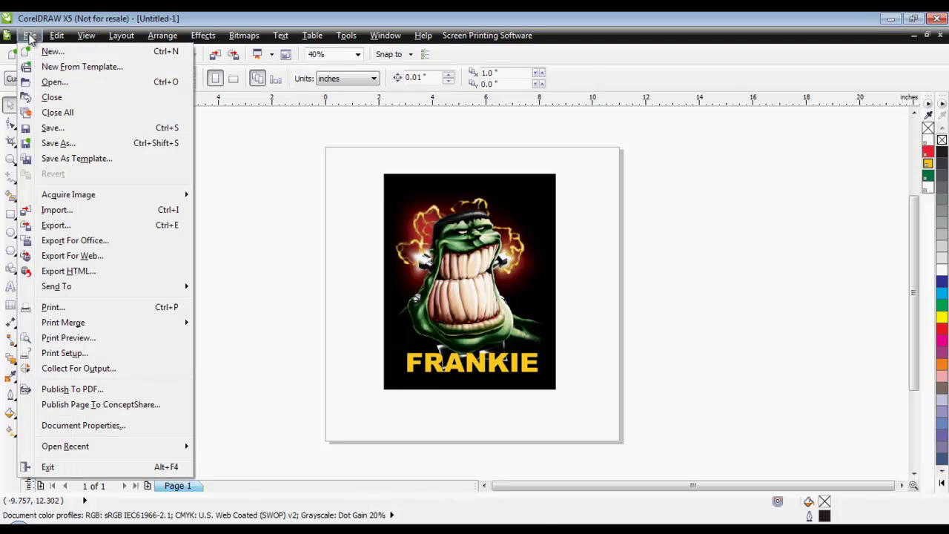
pyautogui.click(70, 307)
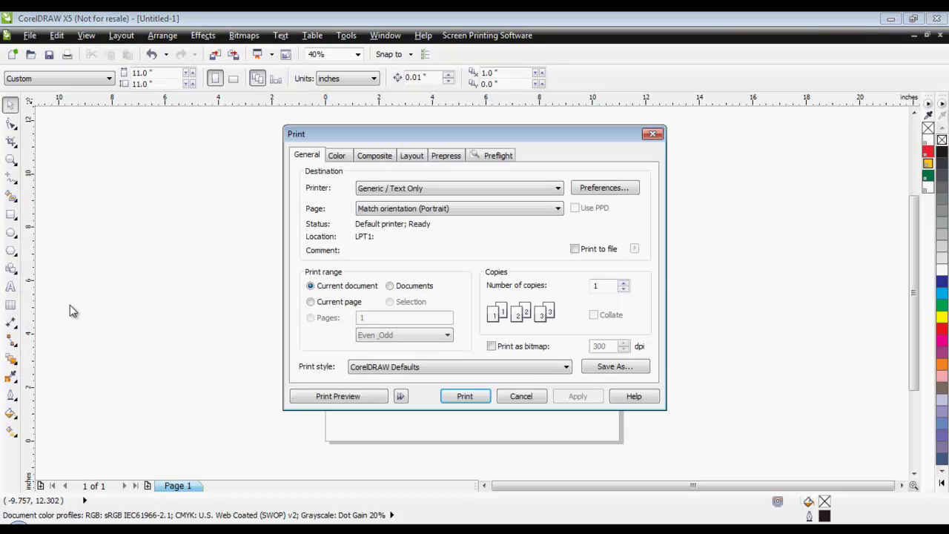
pyautogui.click(335, 156)
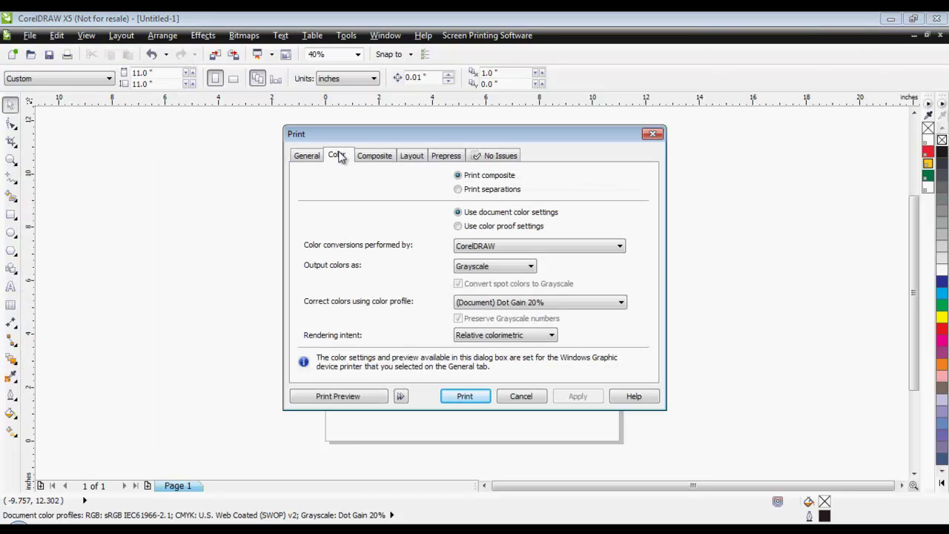
pyautogui.click(474, 191)
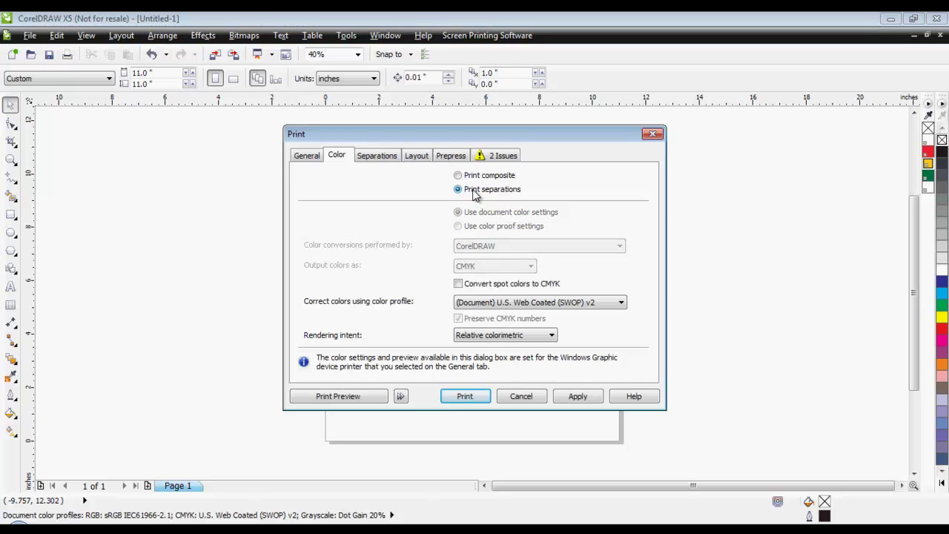